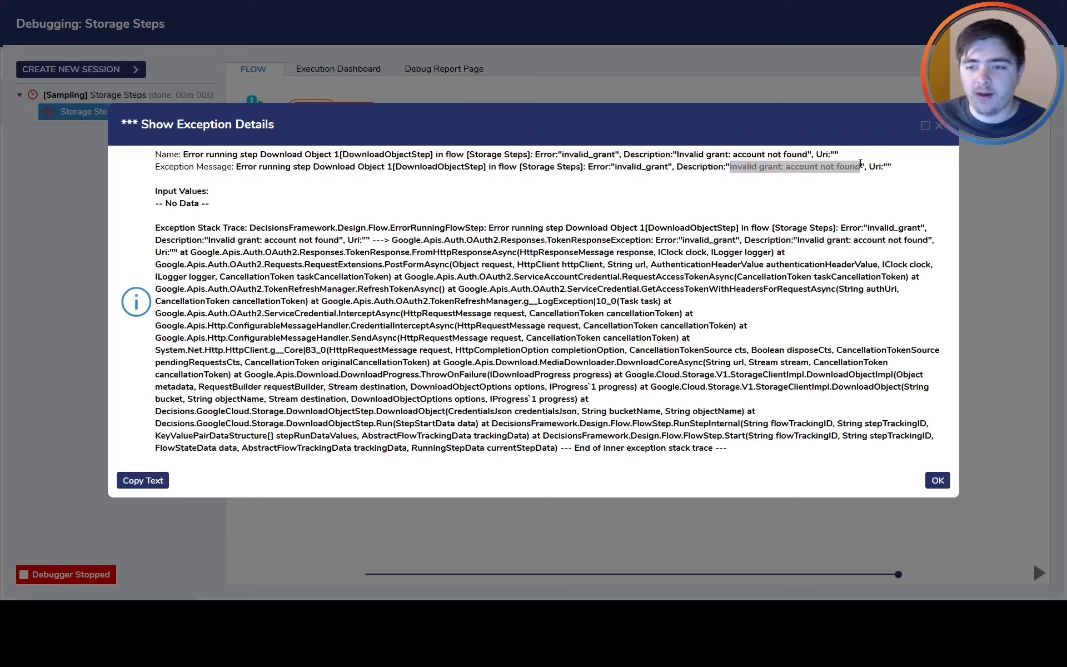
Step: Switch to Visual Studio Code, change the start of the client_email value in GoogleExample.json to RightEmail, and save the file
left_click(775, 167)
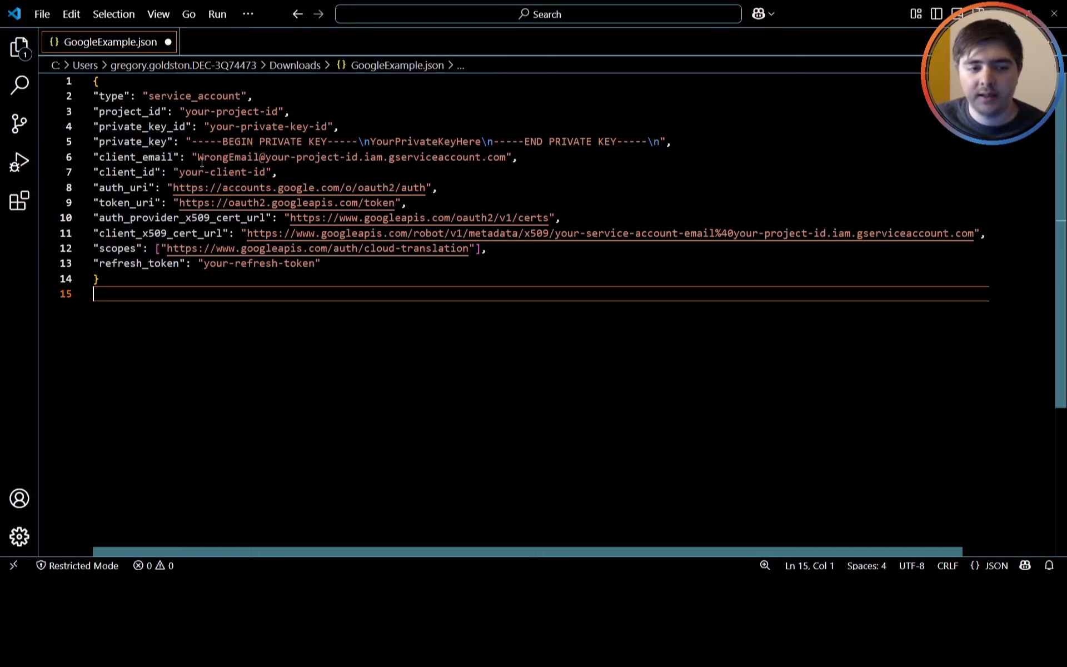
left_click_drag(198, 158, 259, 158)
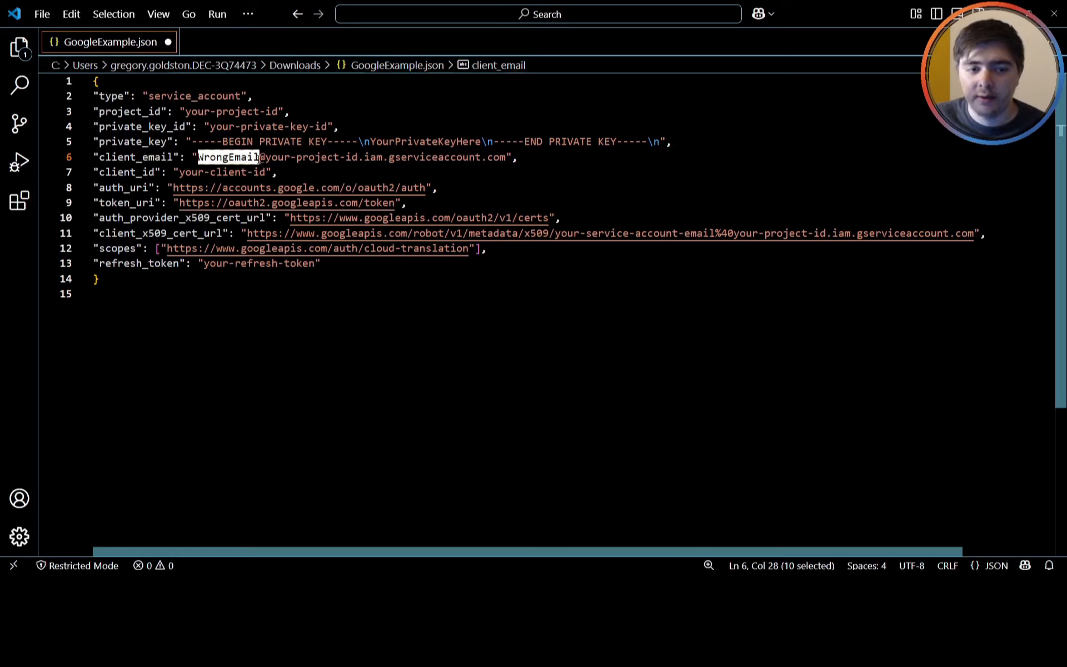
left_click(259, 158)
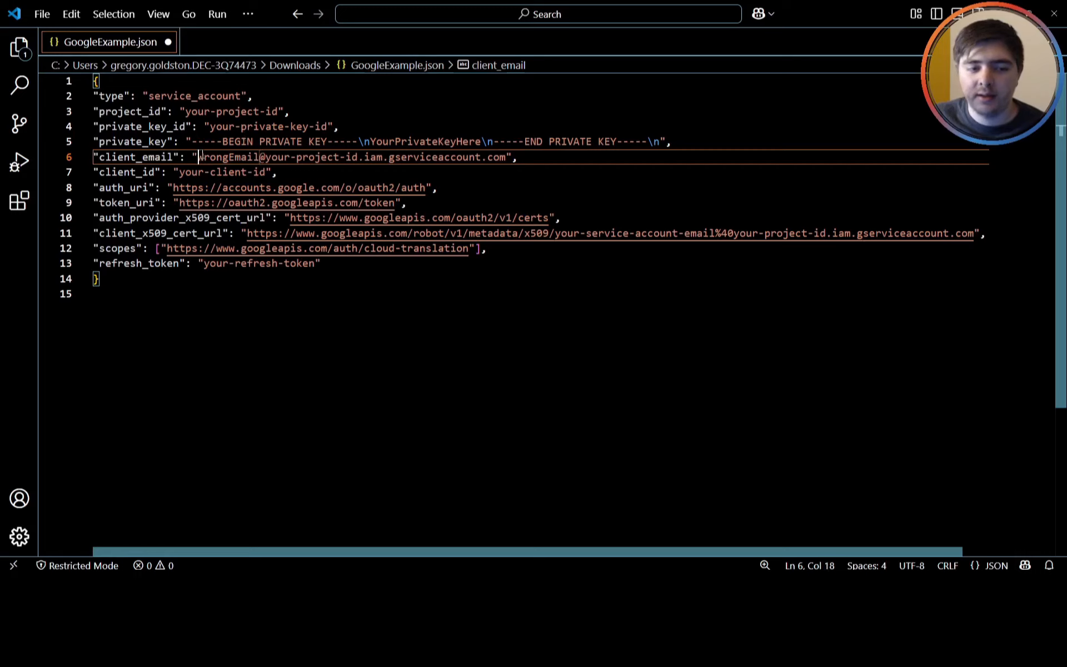
left_click_drag(198, 157, 228, 157)
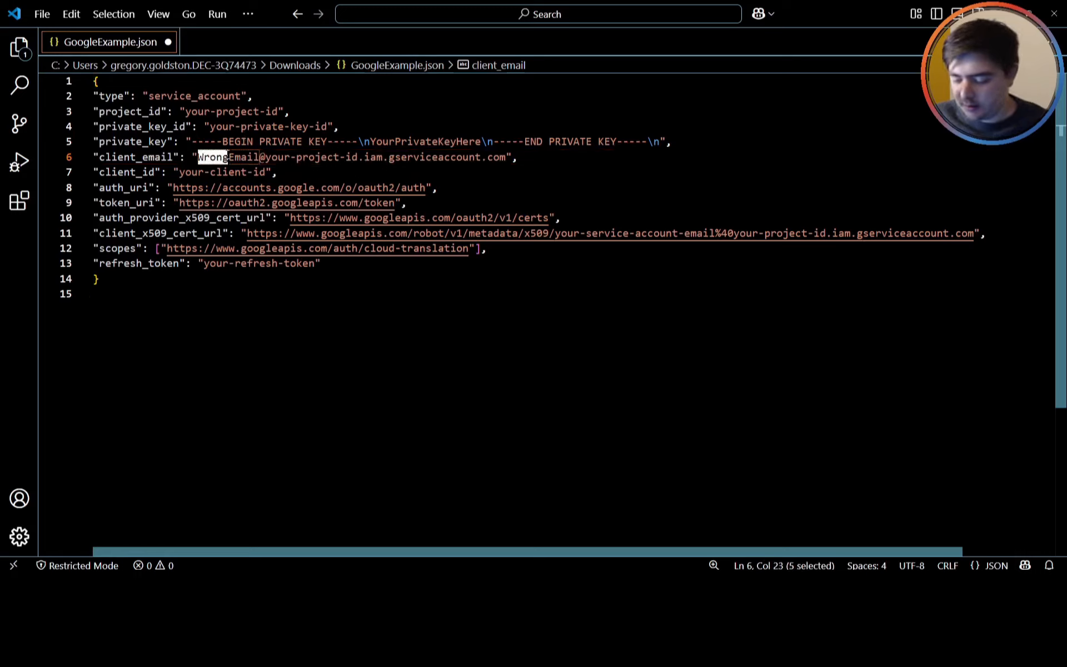
type("Right")
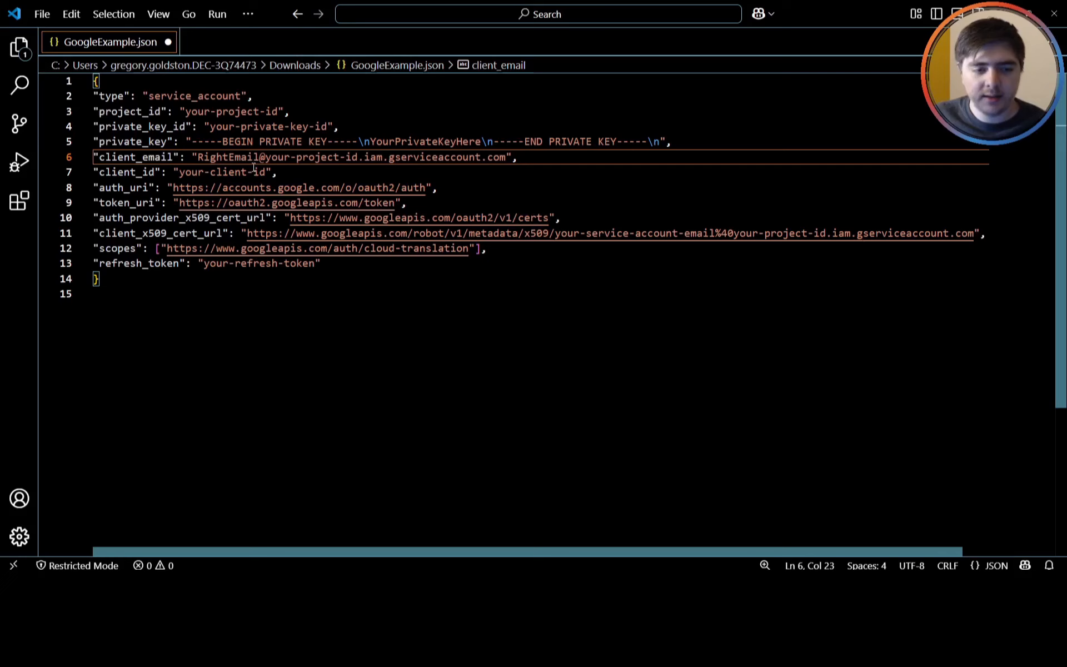
double_click(228, 157)
left_click(41, 14)
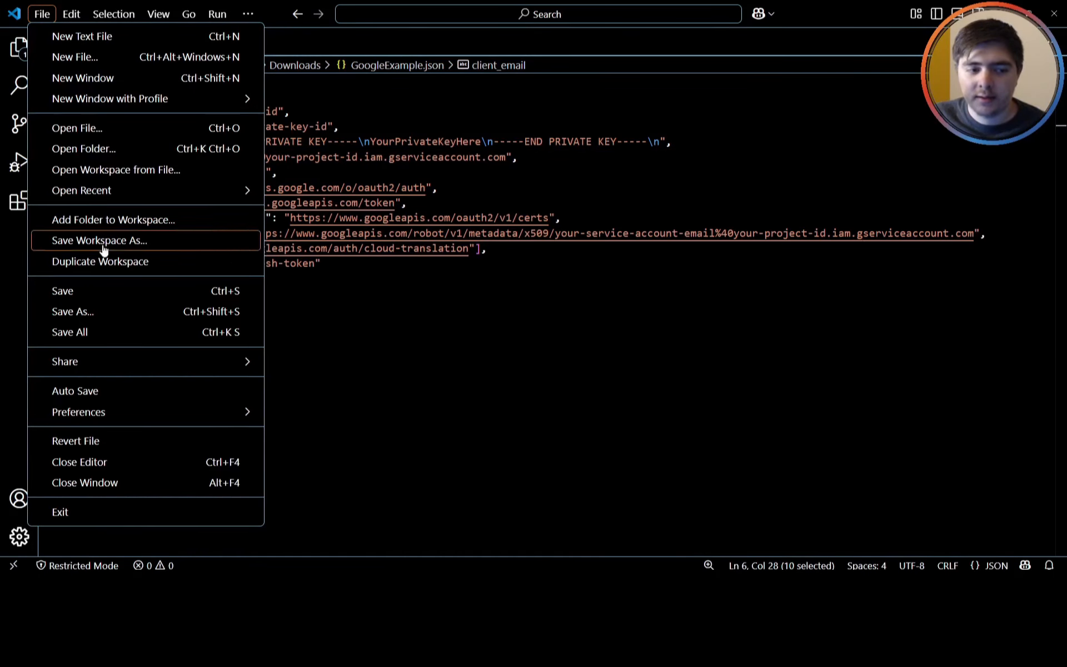
left_click(100, 292)
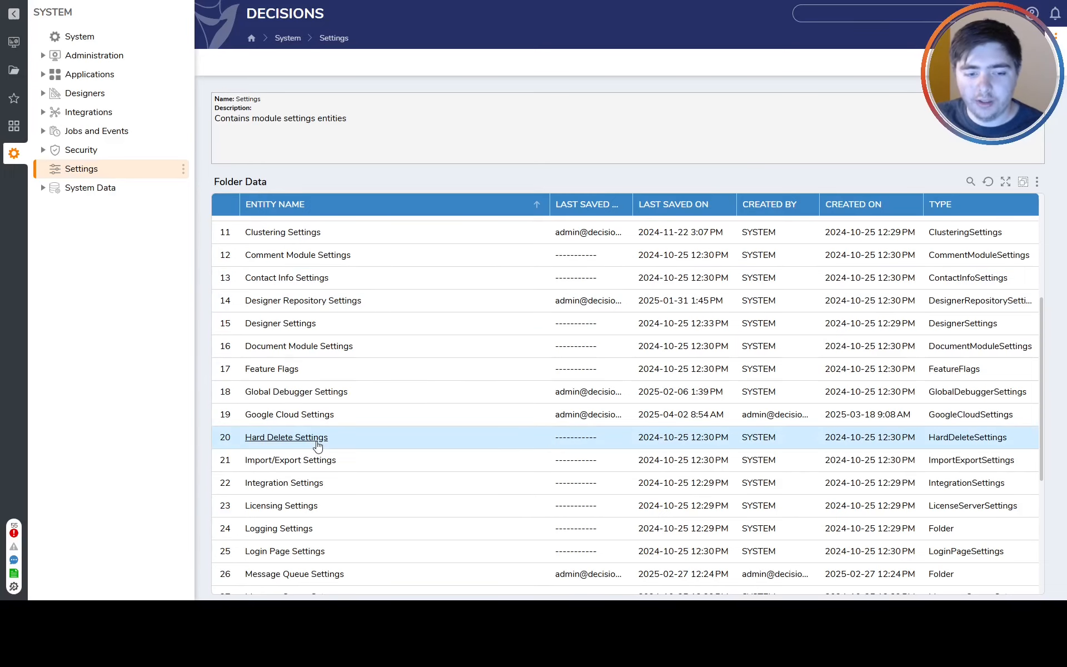
Step: Upload GoogleExample.json as the JSON file for Test Creds in Google Cloud Settings and debug the Storage Steps flow
left_click(321, 420)
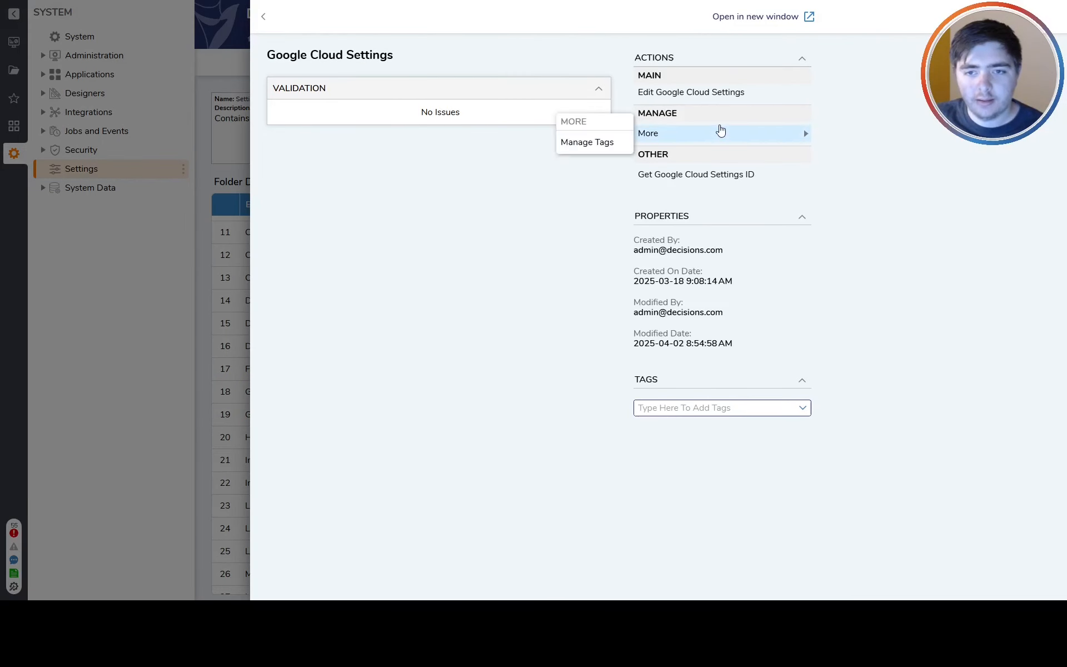
left_click(722, 90)
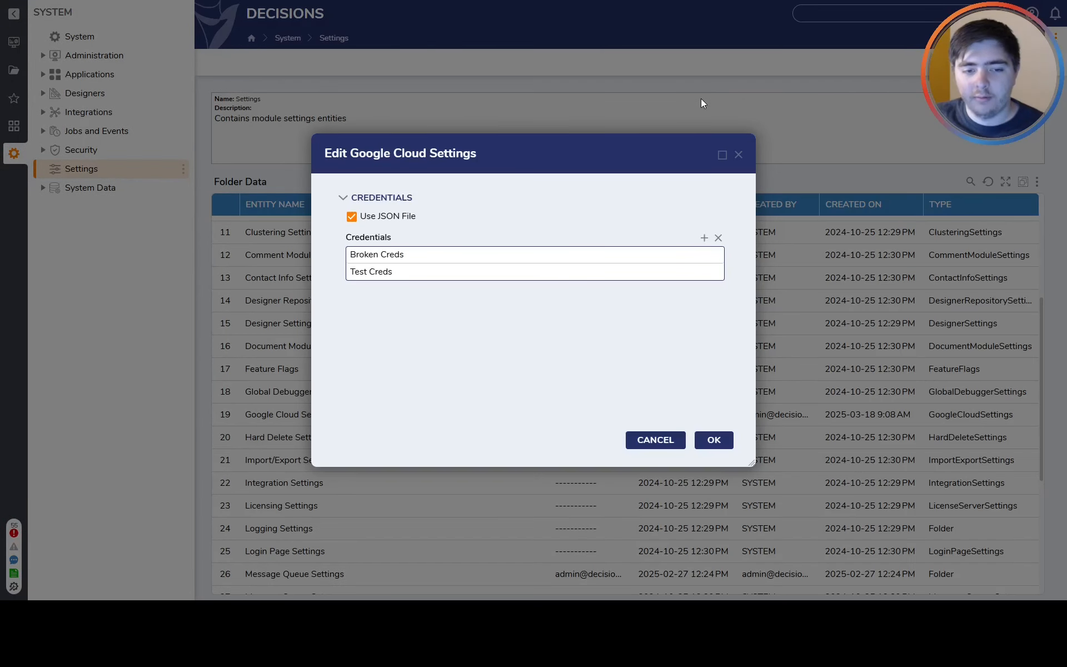
left_click(702, 275)
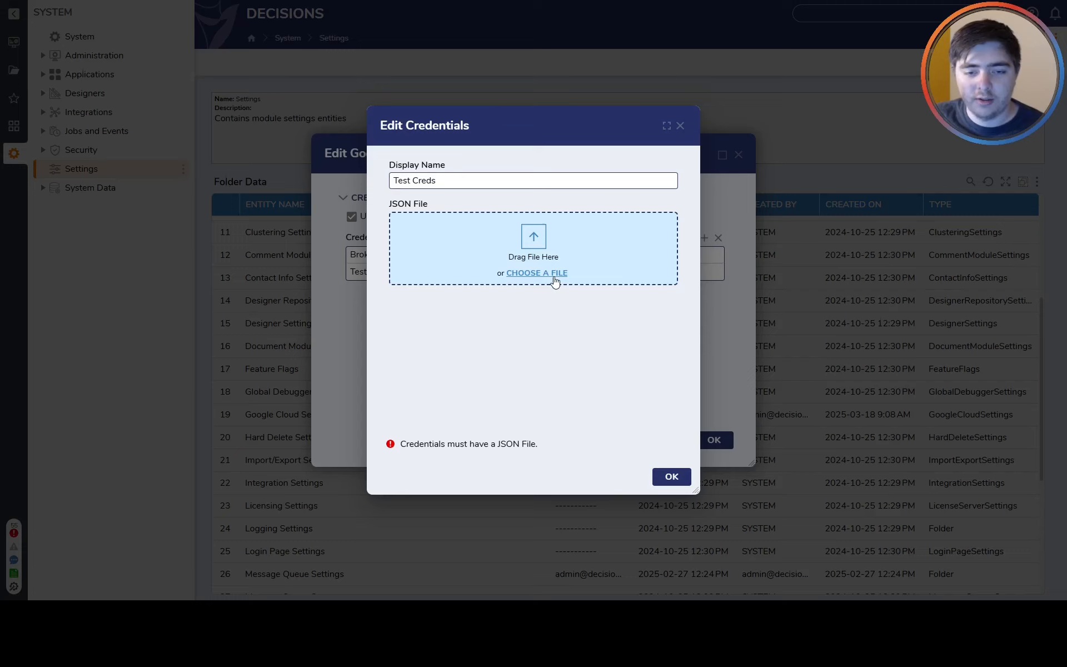
left_click_drag(793, 101, 545, 252)
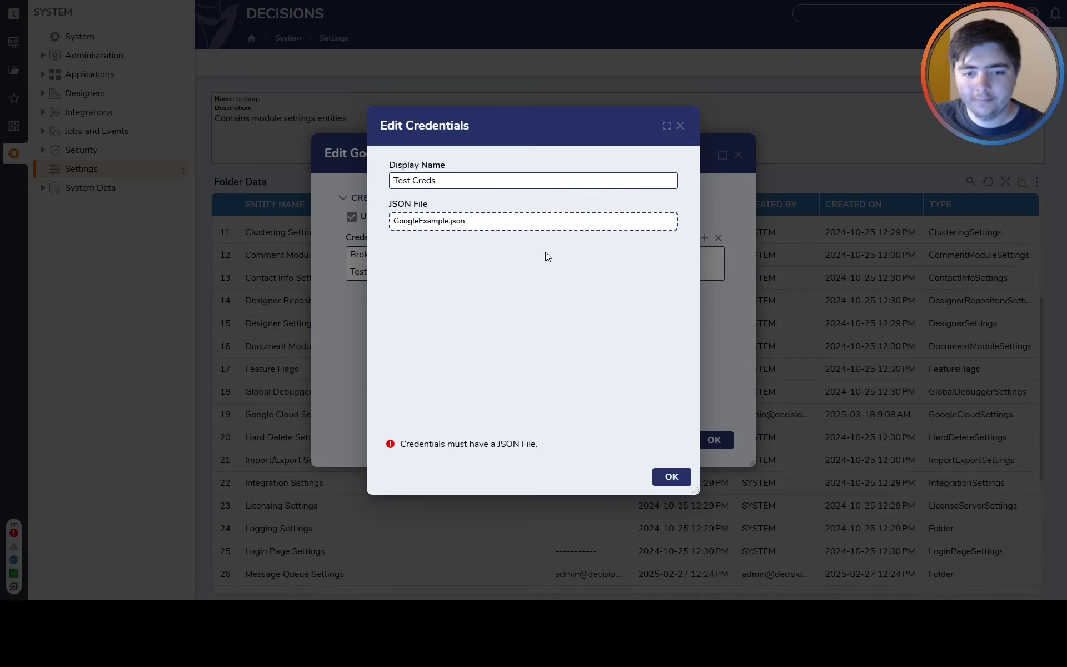
left_click(672, 476)
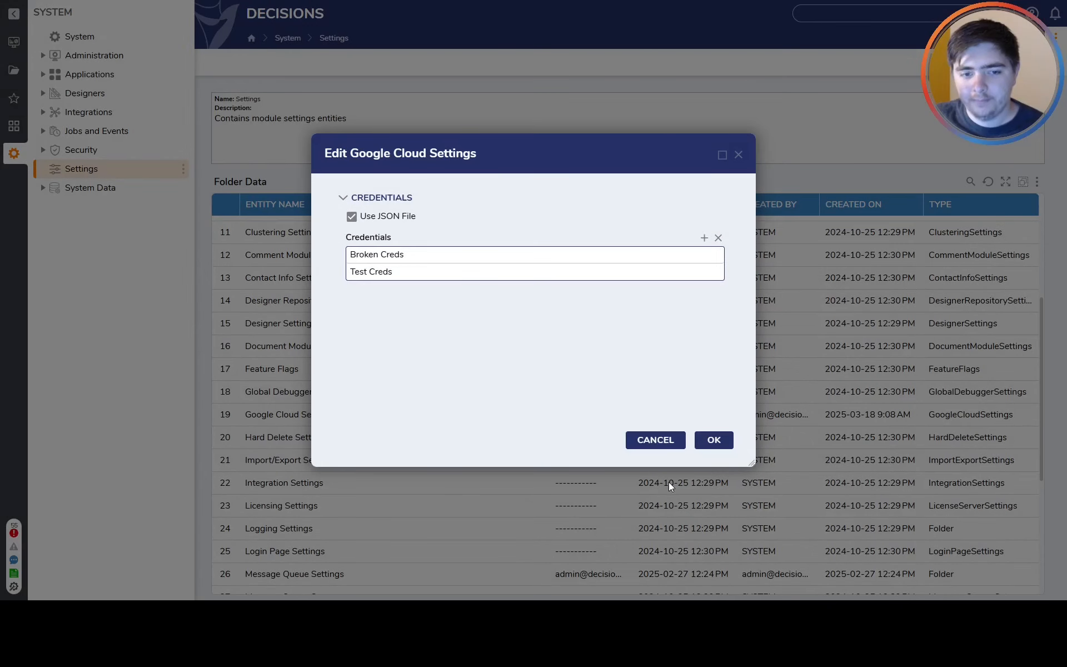
left_click(714, 441)
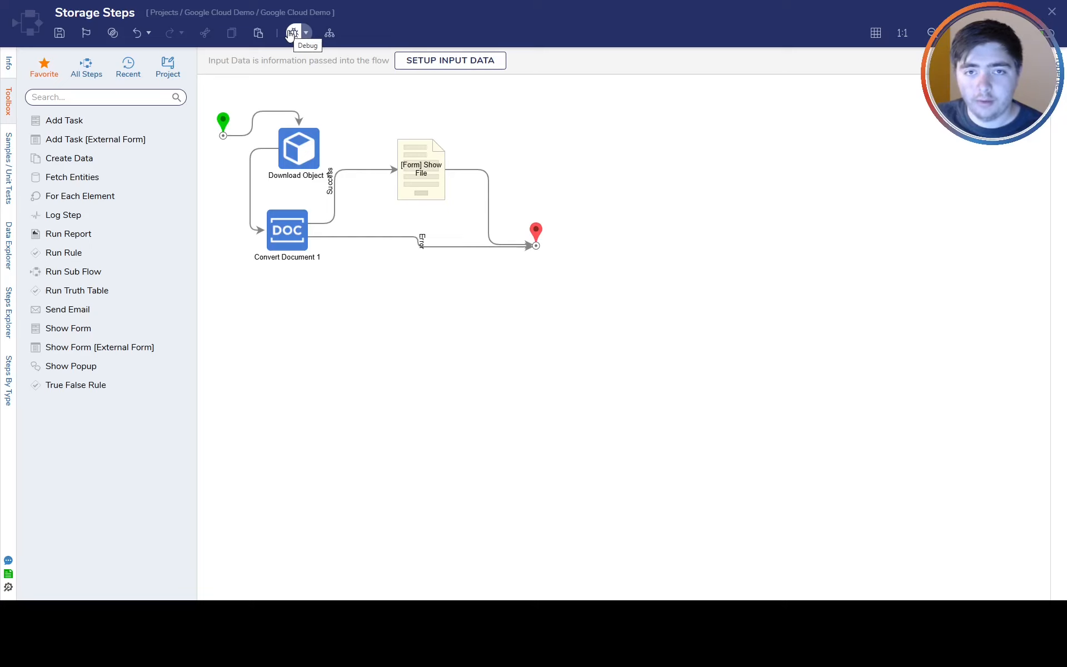
left_click(293, 33)
left_click(838, 247)
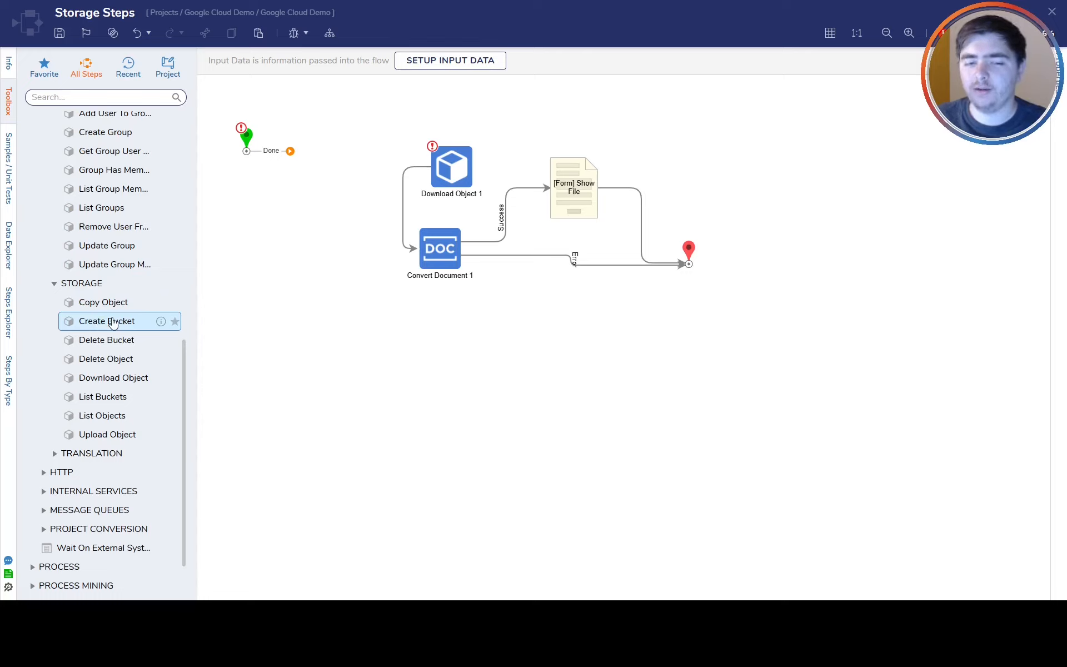
Step: Add a Create Bucket step to the flow and connect it between the start point and Download Object 1
left_click_drag(112, 321, 360, 112)
mouse_move(290, 154)
left_mouse_down()
mouse_move(266, 145)
mouse_move(324, 121)
left_mouse_up()
mouse_move(403, 111)
left_mouse_down()
mouse_move(439, 136)
mouse_move(452, 167)
left_mouse_up()
Step: Configure the Create Bucket step with Test Creds as JSON credentials and the constant NewBucket as the bucket name
left_click(1034, 227)
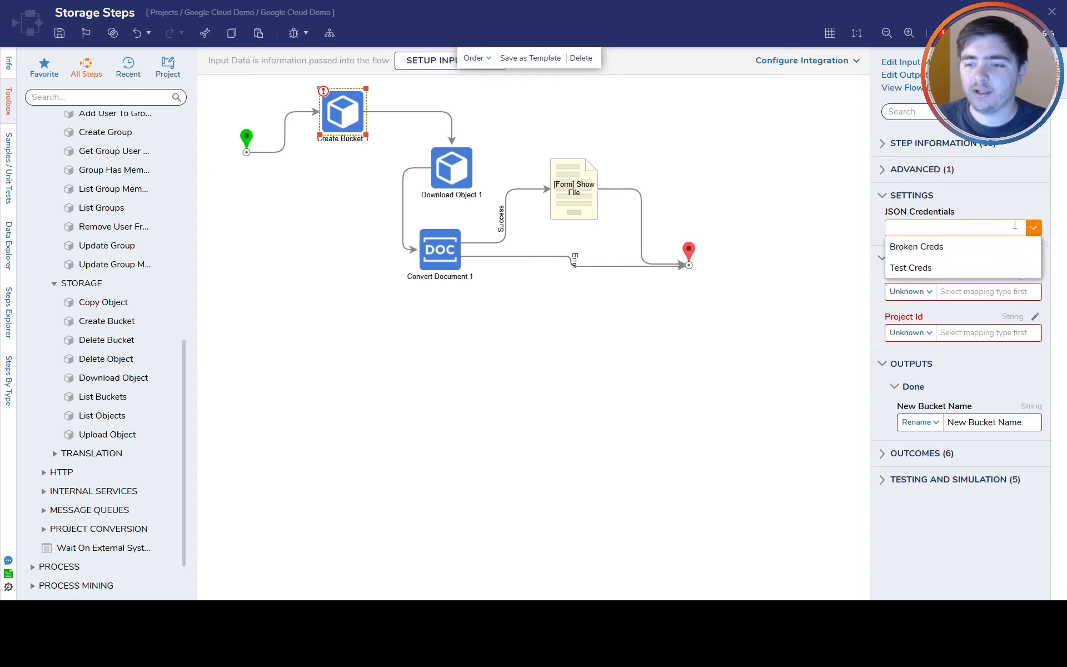
left_click(960, 267)
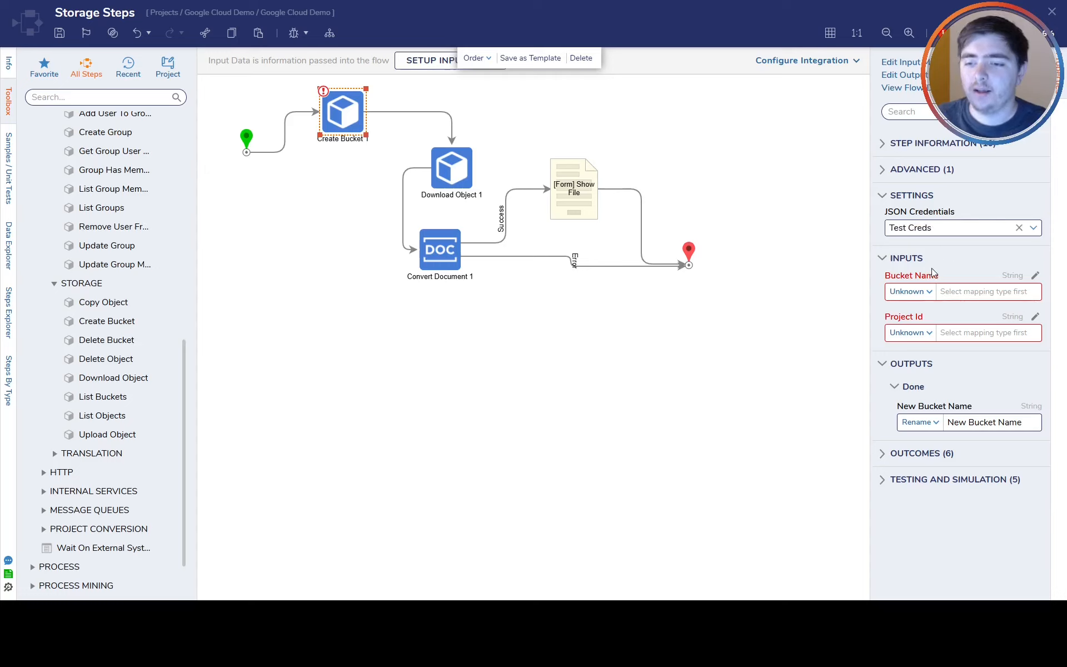
left_click(956, 292)
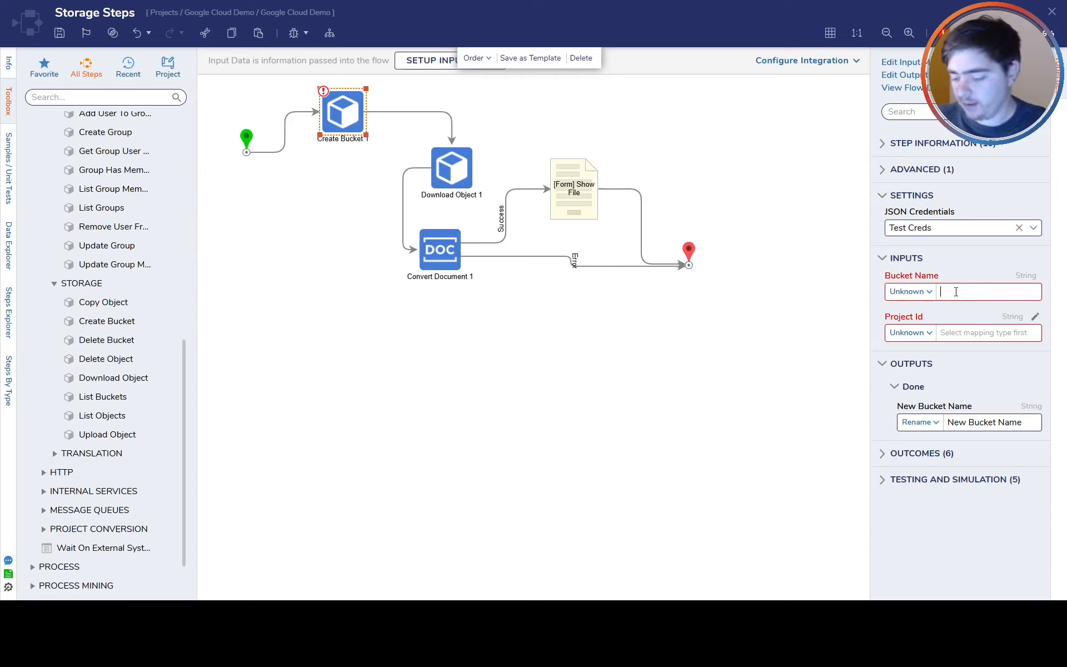
type("NewBucket")
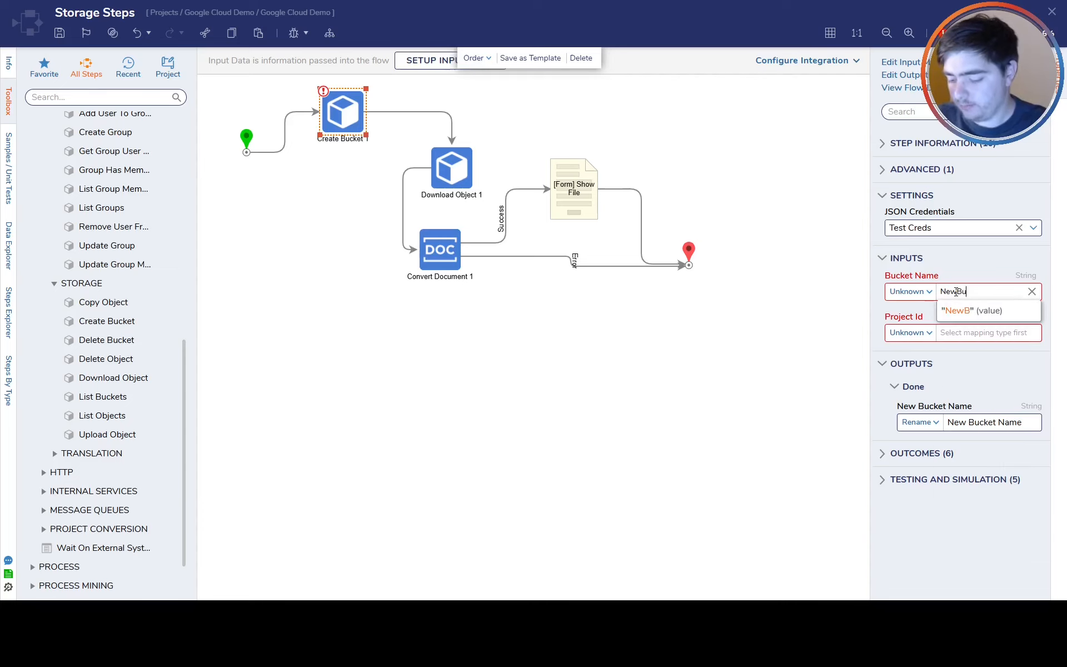
left_click(941, 311)
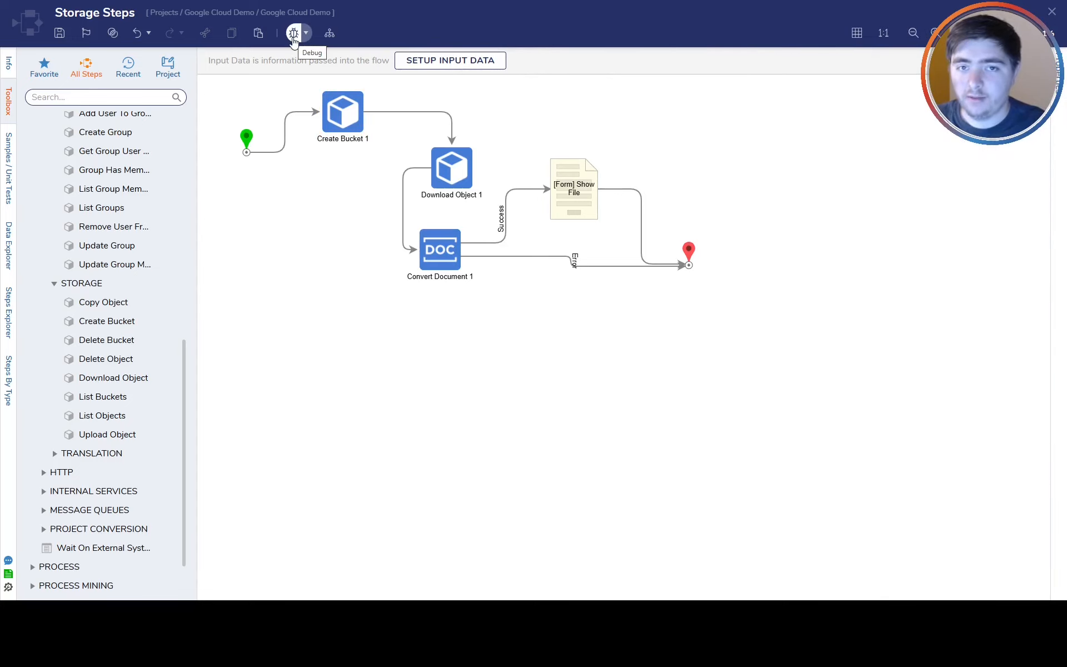
Step: Debug the Storage Steps flow and examine the exception details of the Create Bucket step
left_click(293, 33)
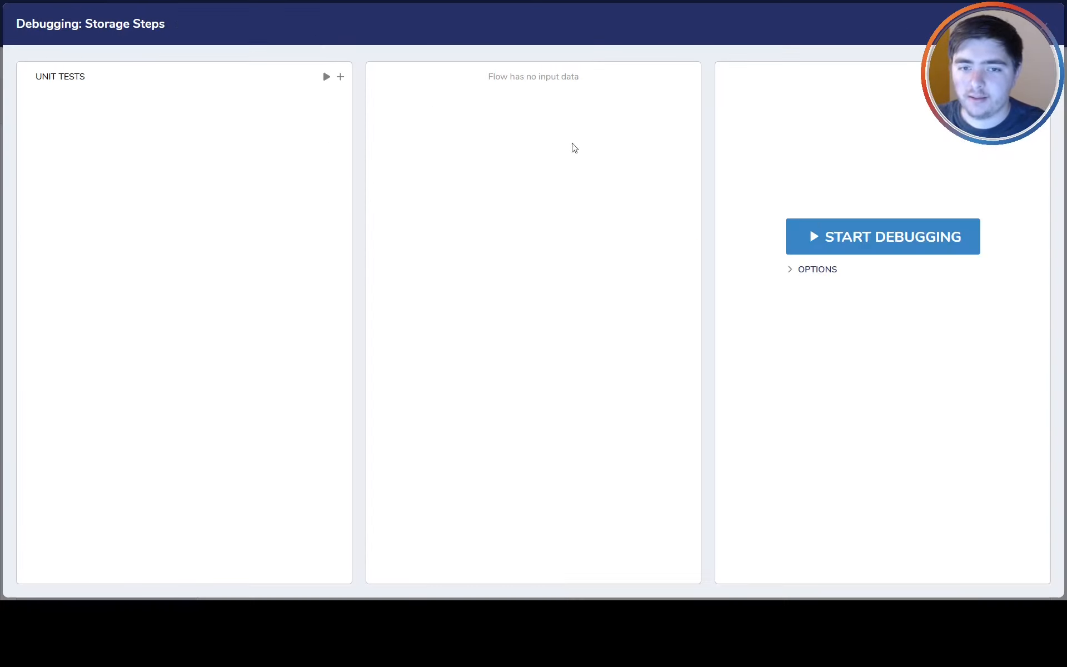
left_click(869, 241)
left_click(359, 129)
mouse_move(411, 156)
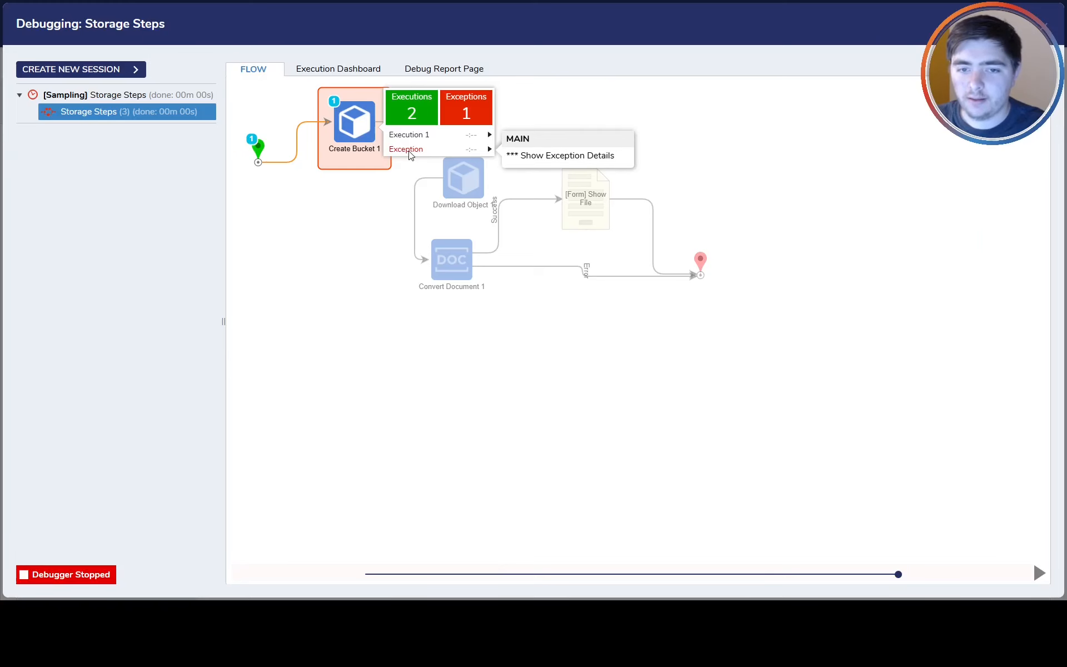
left_click(583, 160)
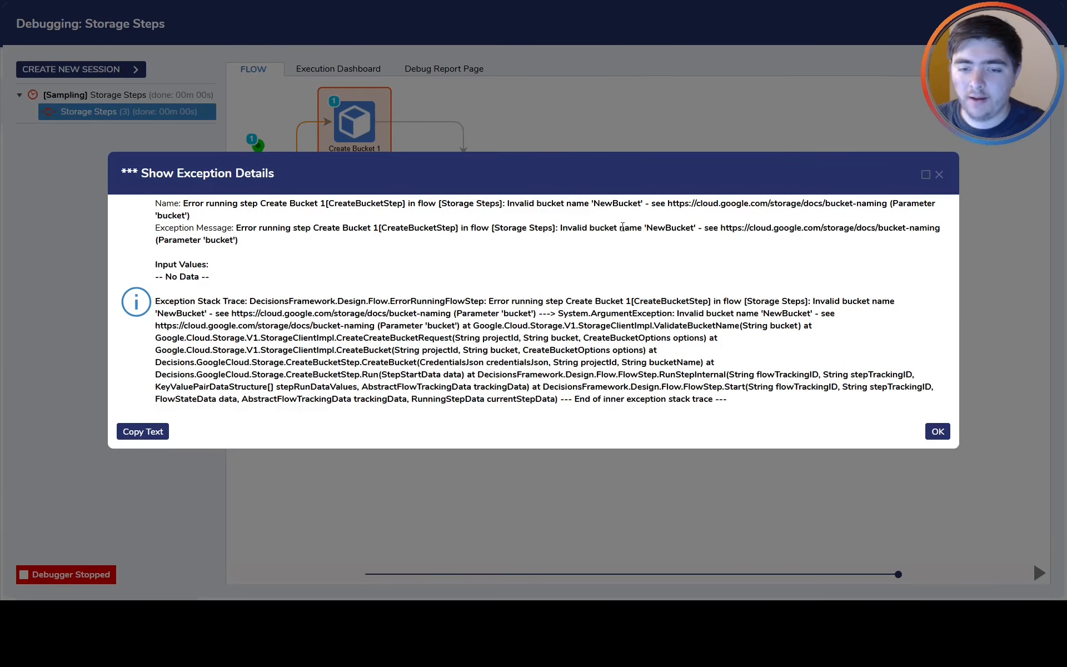
left_click_drag(645, 227, 827, 229)
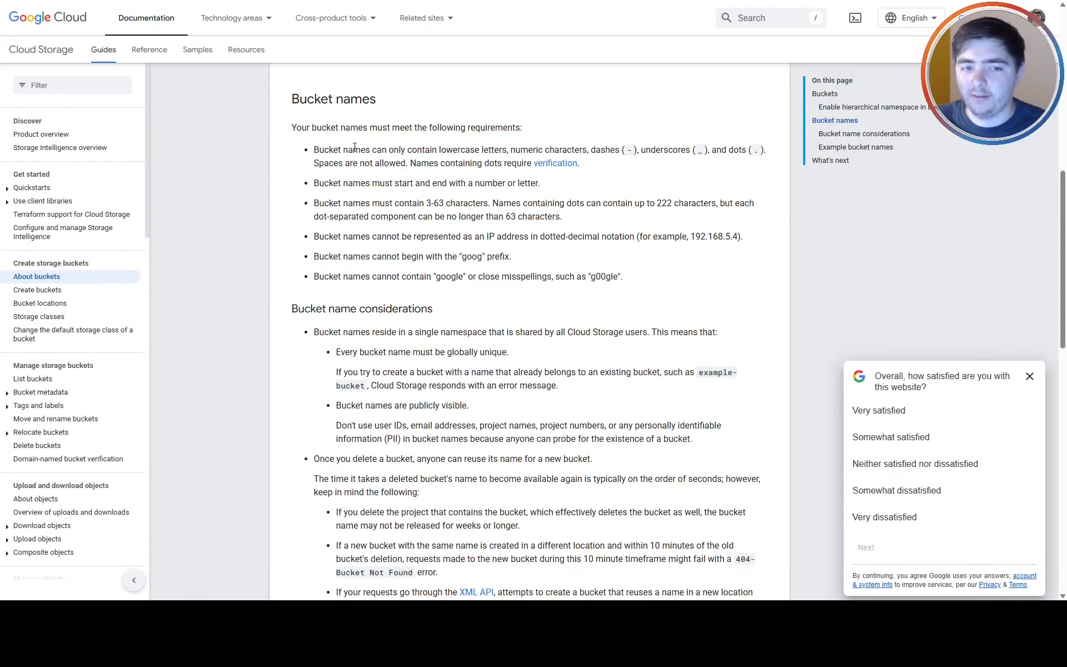
Step: Read through the bucket name requirements on the Google Cloud Storage documentation page
left_click_drag(382, 149, 455, 149)
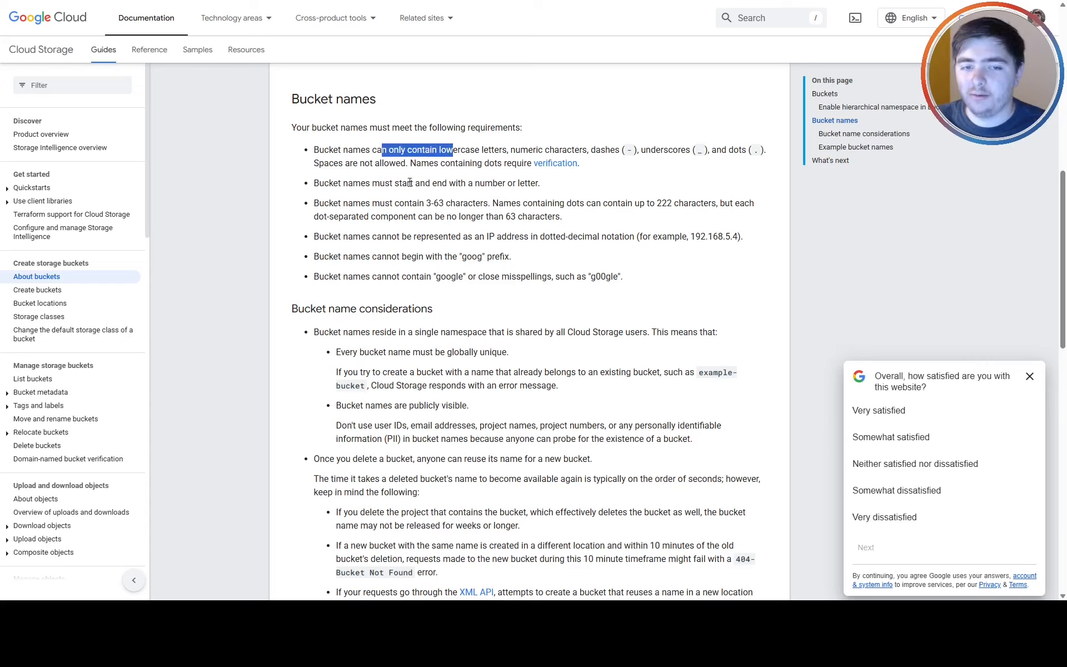
left_click_drag(395, 183, 477, 181)
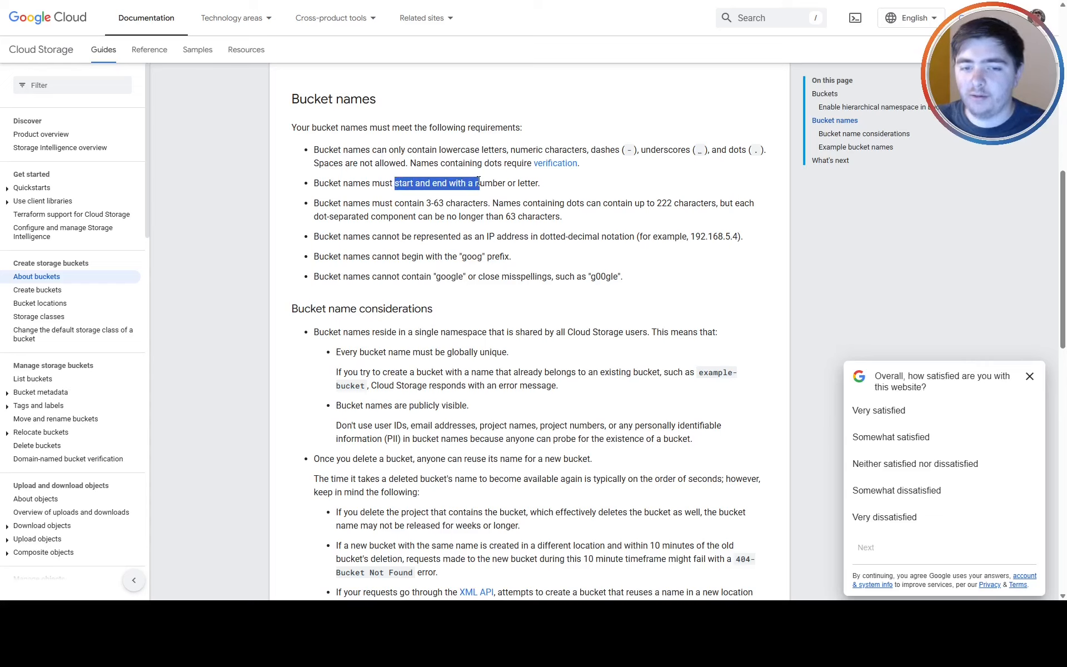
left_click_drag(410, 203, 492, 203)
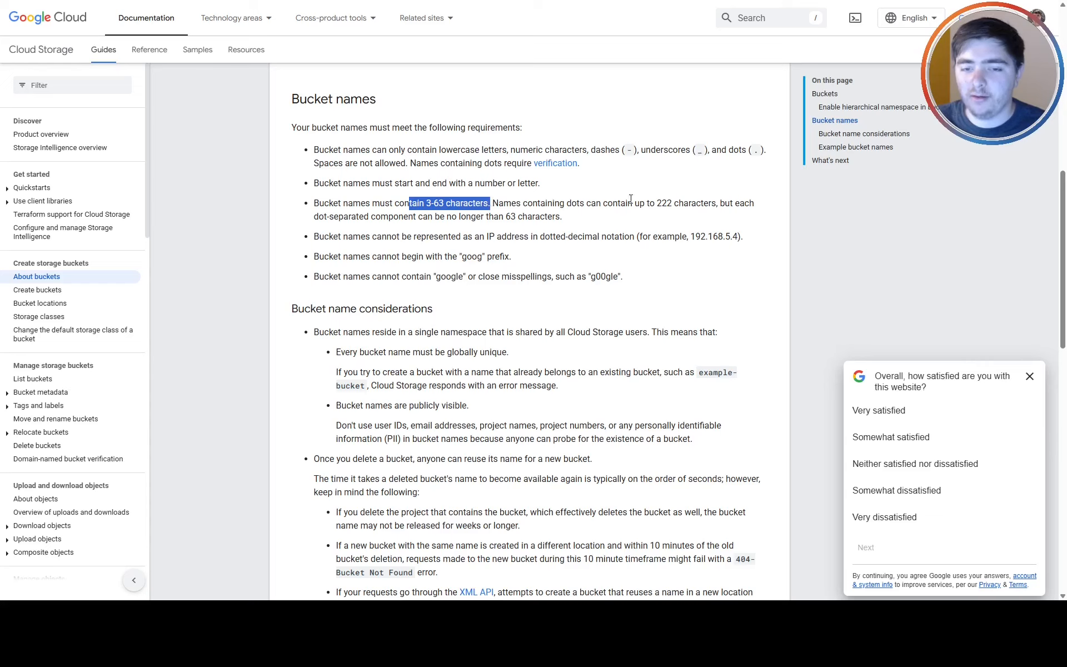
left_click_drag(635, 150, 732, 161)
mouse_move(656, 202)
left_mouse_down()
mouse_move(684, 203)
mouse_move(673, 205)
left_mouse_up()
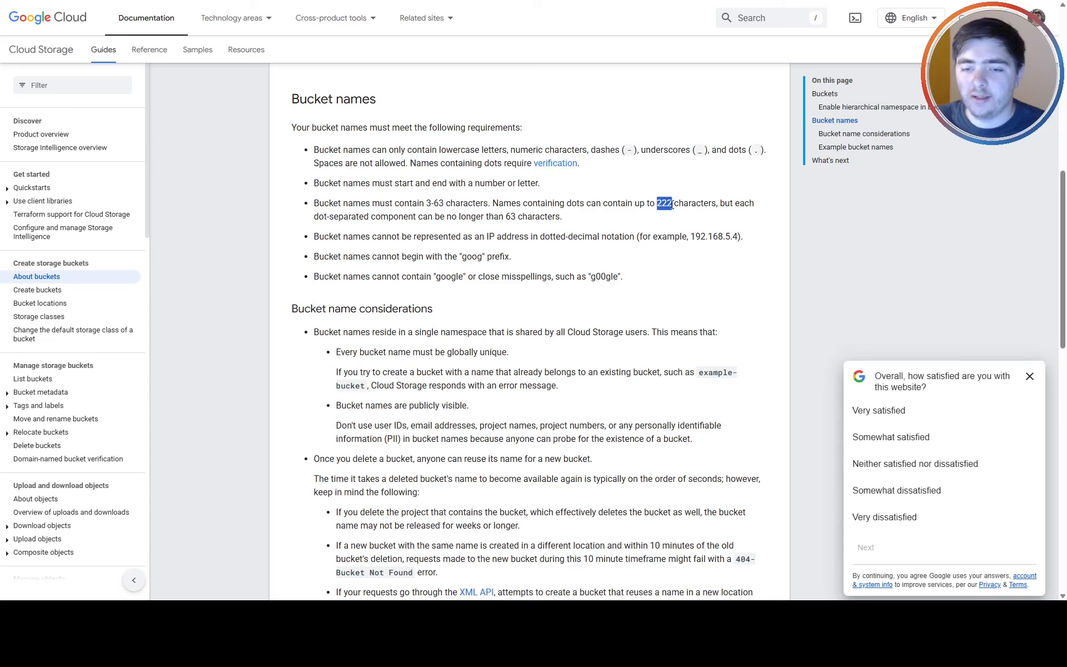
double_click(512, 217)
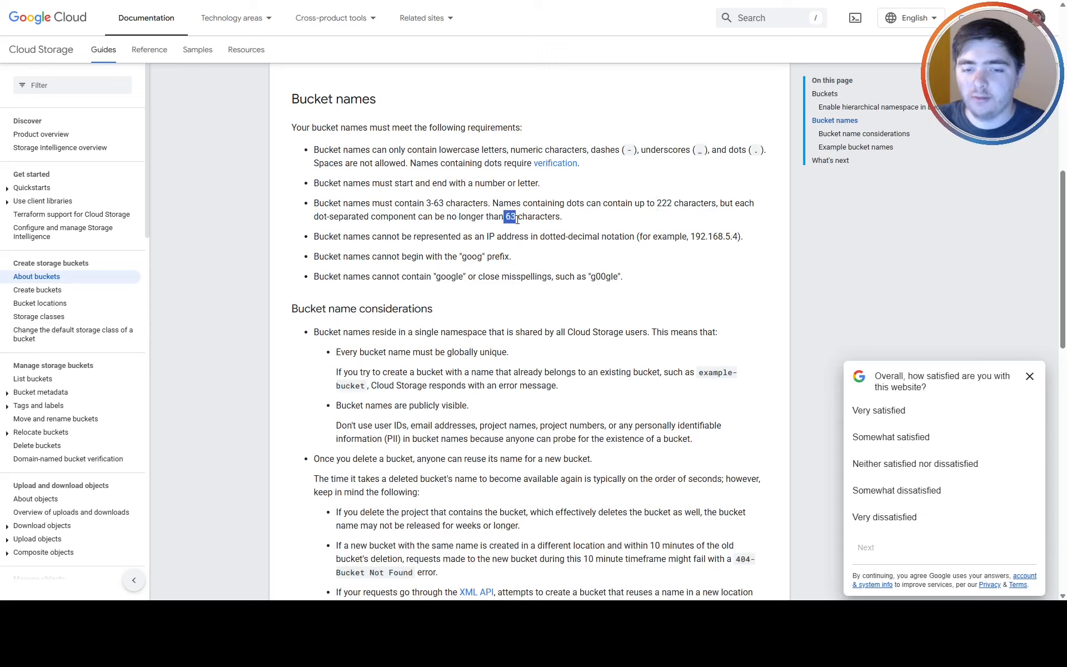
left_click_drag(421, 237, 634, 238)
left_click(718, 240)
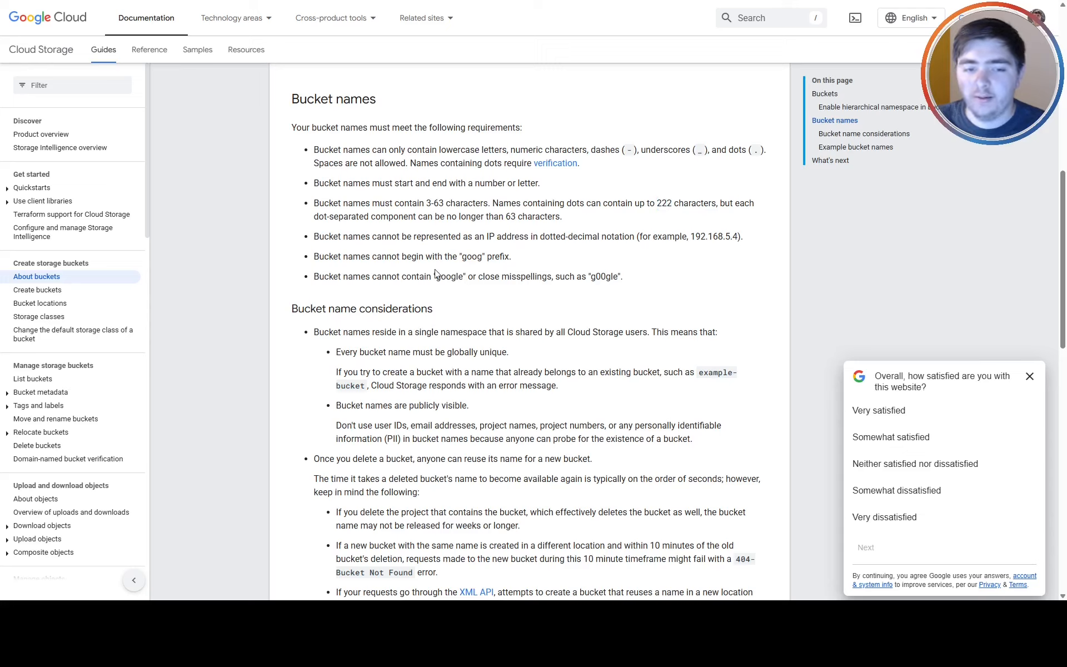
left_click_drag(460, 257, 512, 257)
left_click_drag(411, 276, 628, 280)
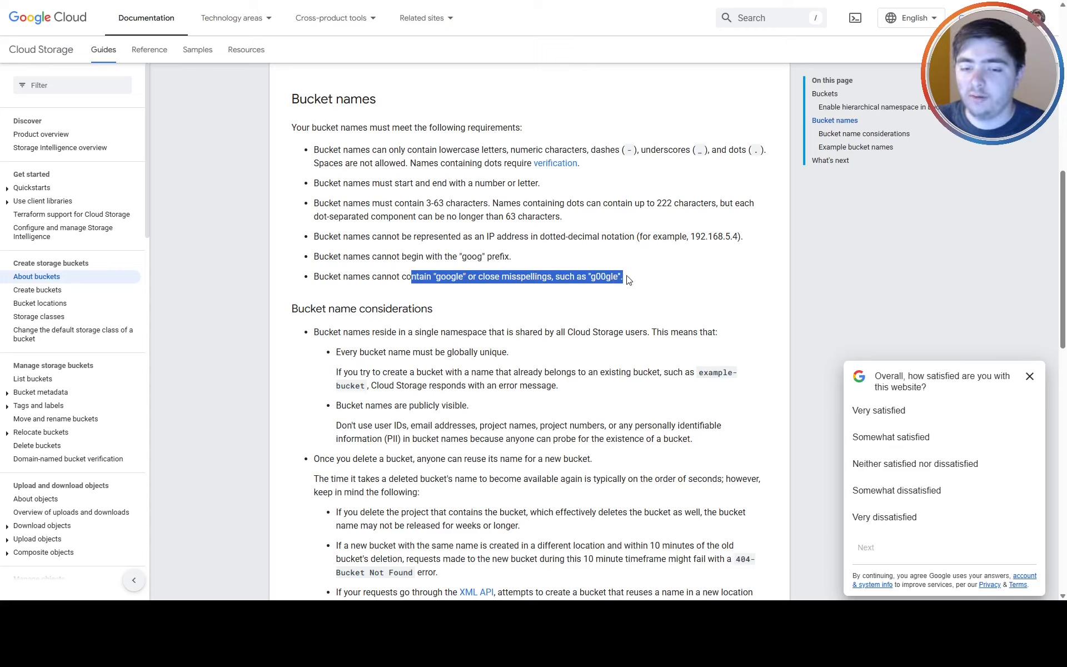
left_click(628, 280)
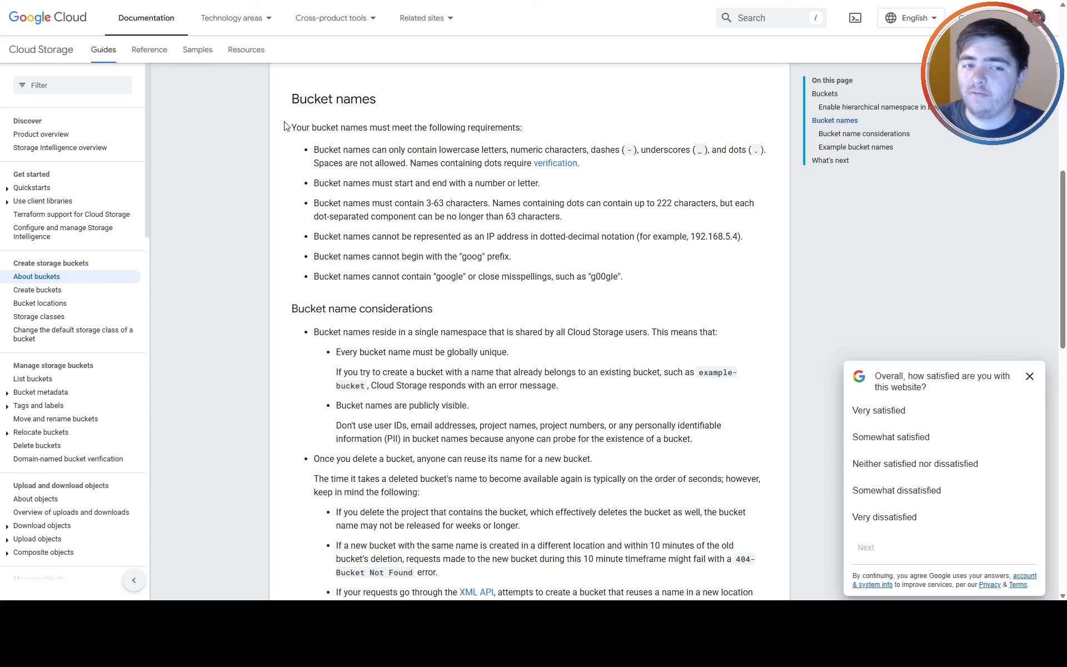
left_click_drag(293, 127, 674, 285)
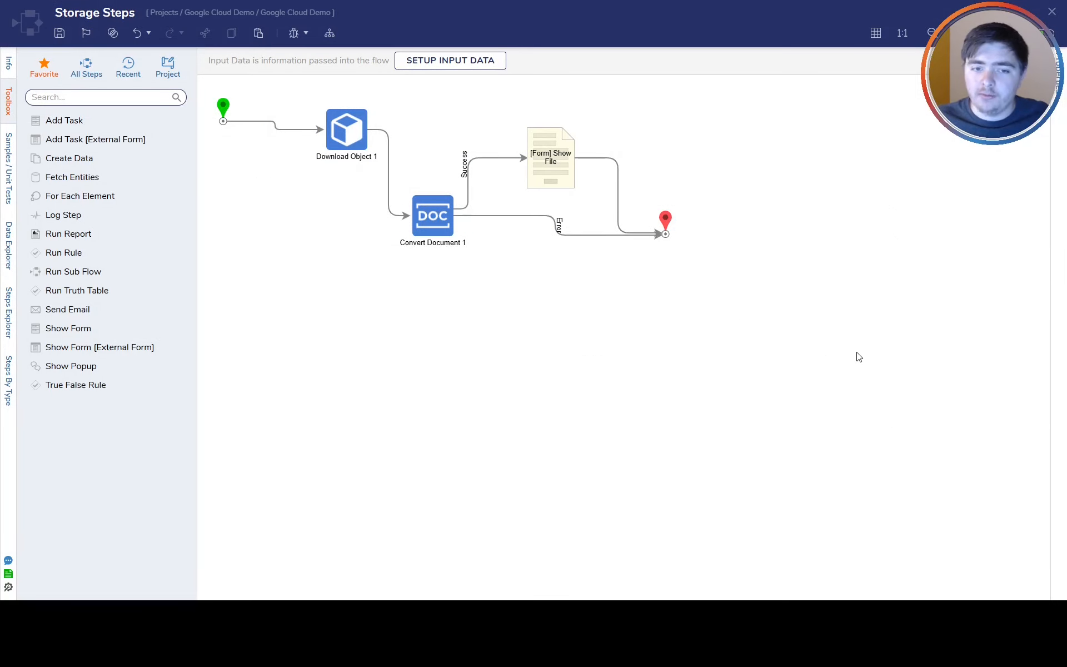
Step: Reroute the outgoing path of Download Object 1 from Convert Document 1 to the Show File form
left_click(433, 221)
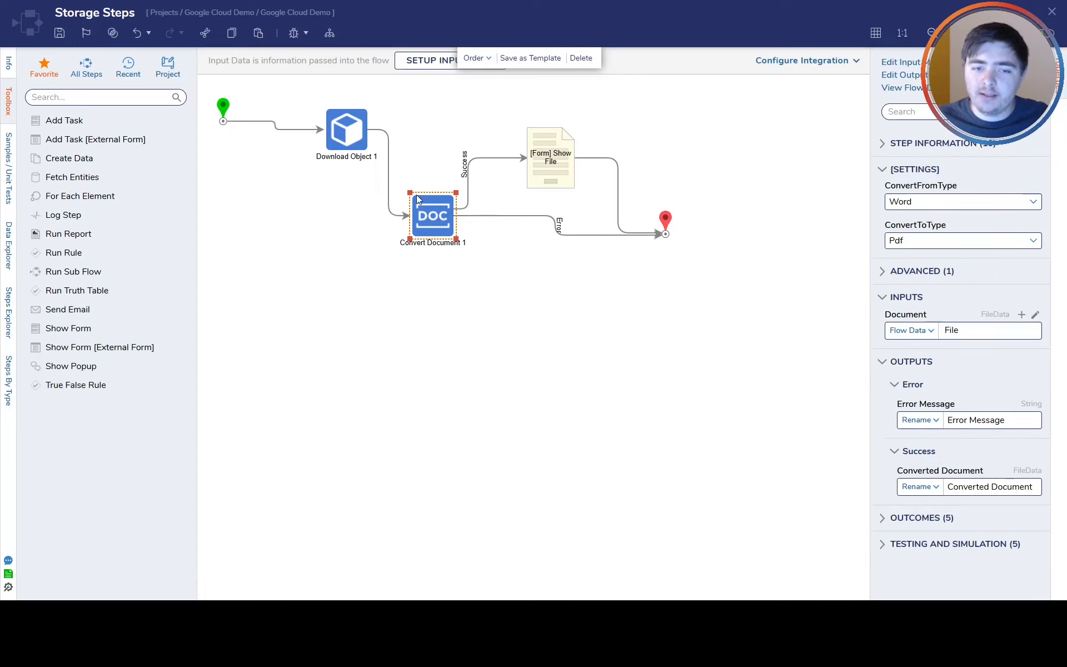
left_click(405, 216)
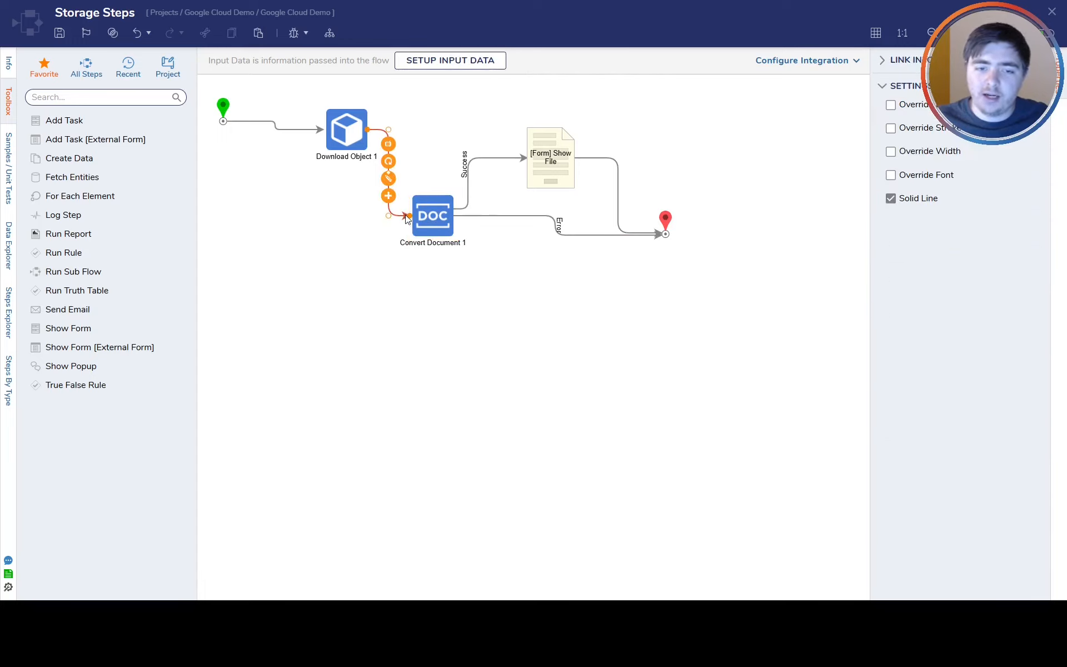
left_click_drag(407, 214, 529, 157)
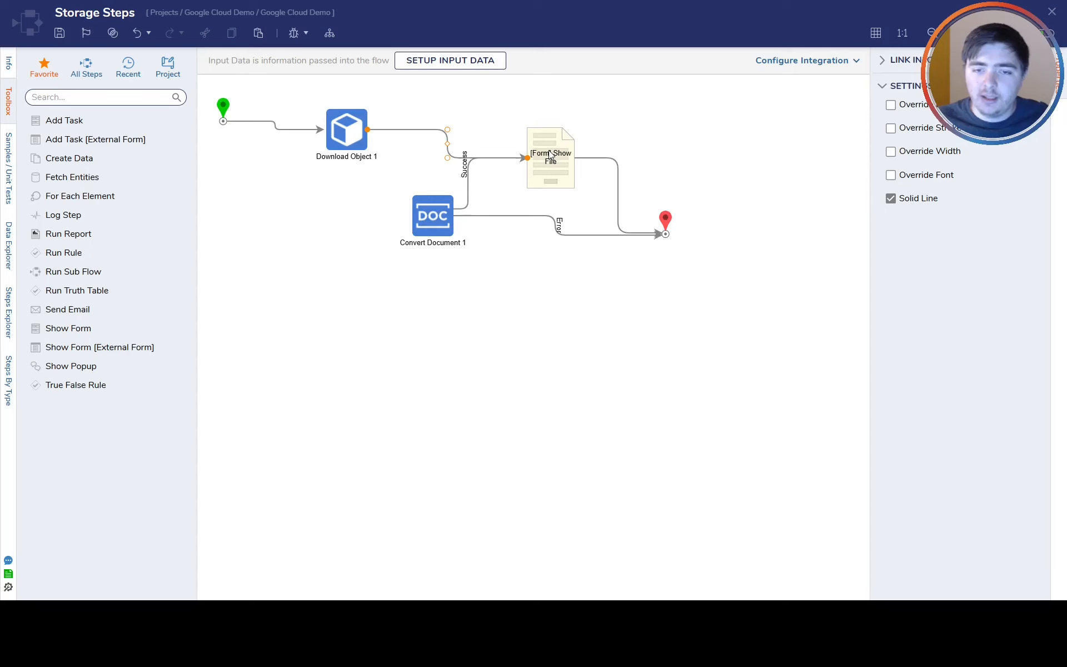
Step: Map the Show File form's Doggo input to the File flow data and debug the flow
left_click(550, 154)
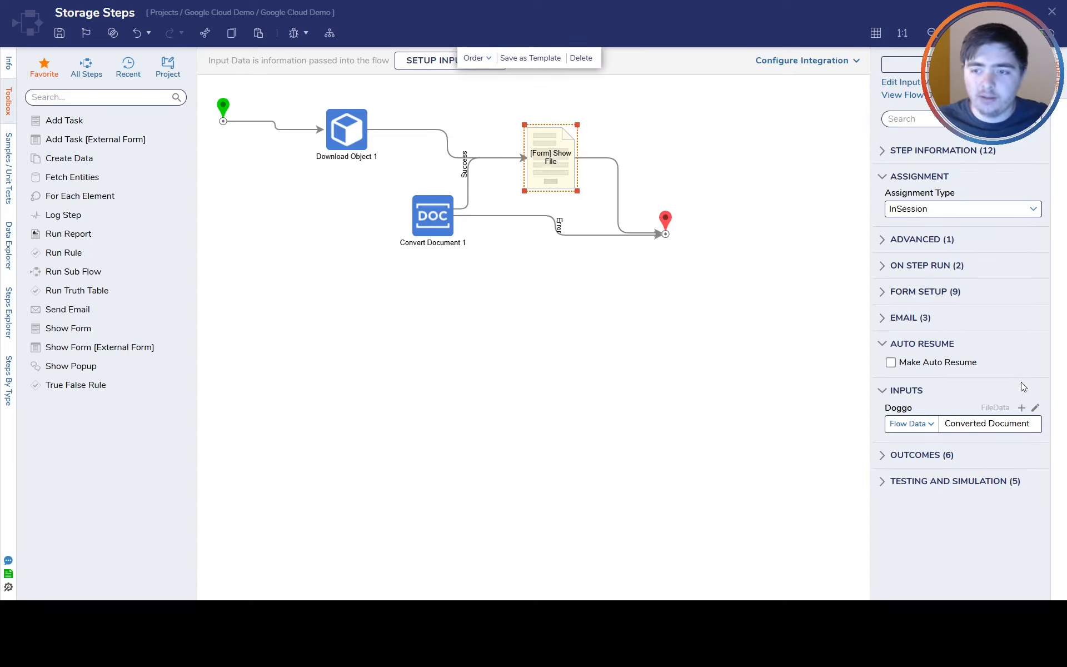
left_click(1035, 408)
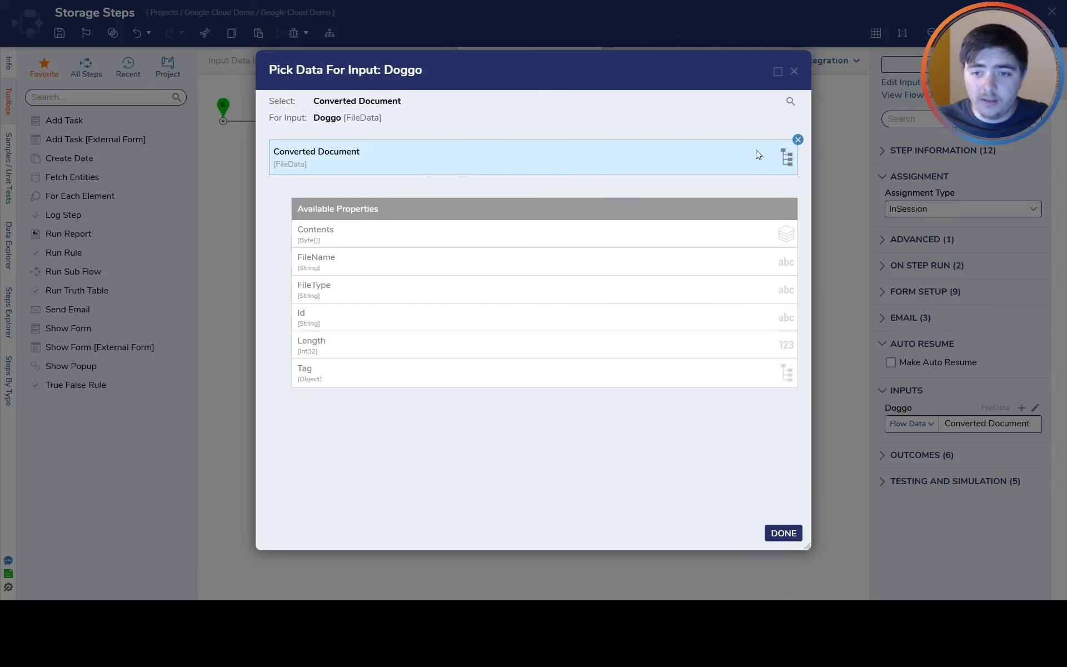
left_click(798, 138)
left_click(437, 200)
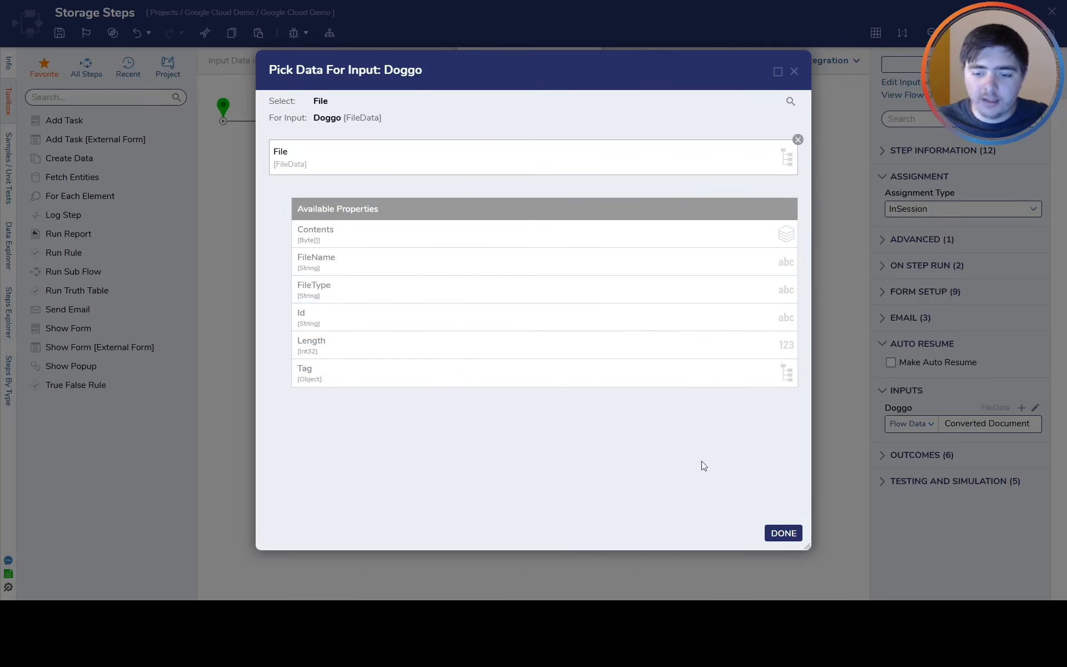
left_click(782, 532)
left_click(293, 34)
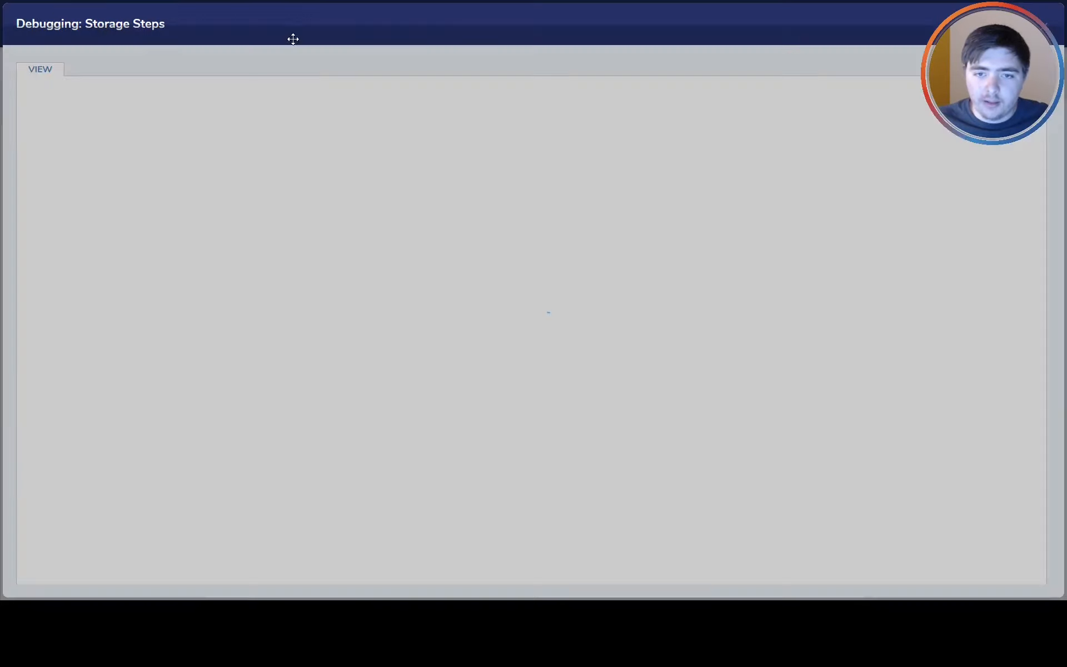
left_click(814, 232)
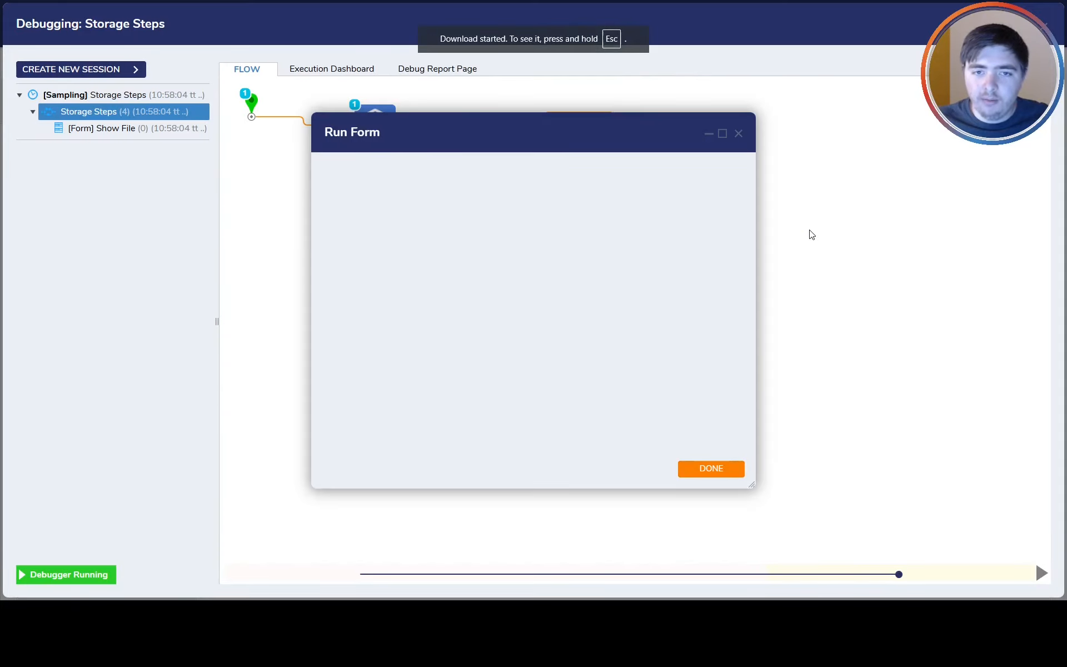